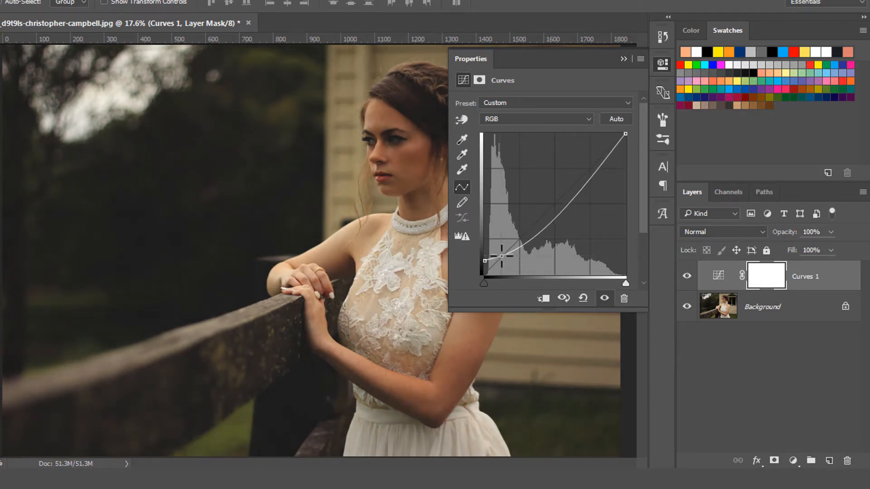
- Raise the midtones of the RGB curve so its upper part follows the diagonal, and compare the photo with the Curves layer hidden and shown
drag(583, 183, 561, 201)
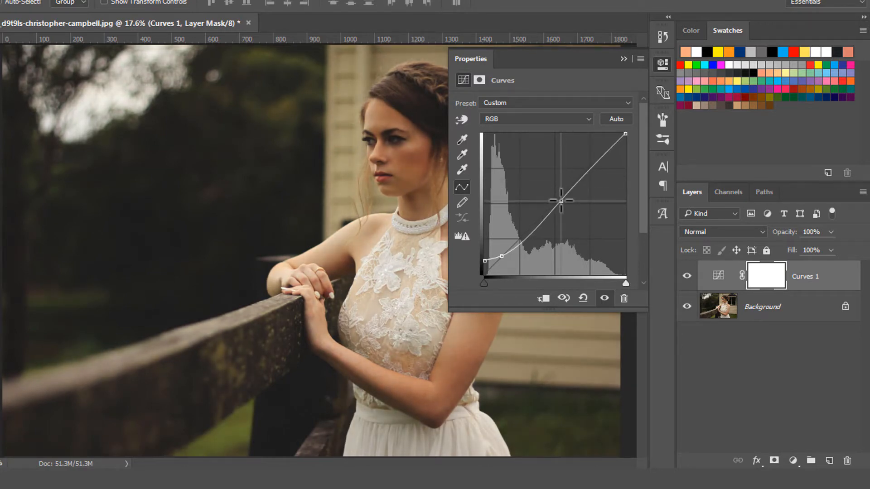
click(624, 58)
click(687, 276)
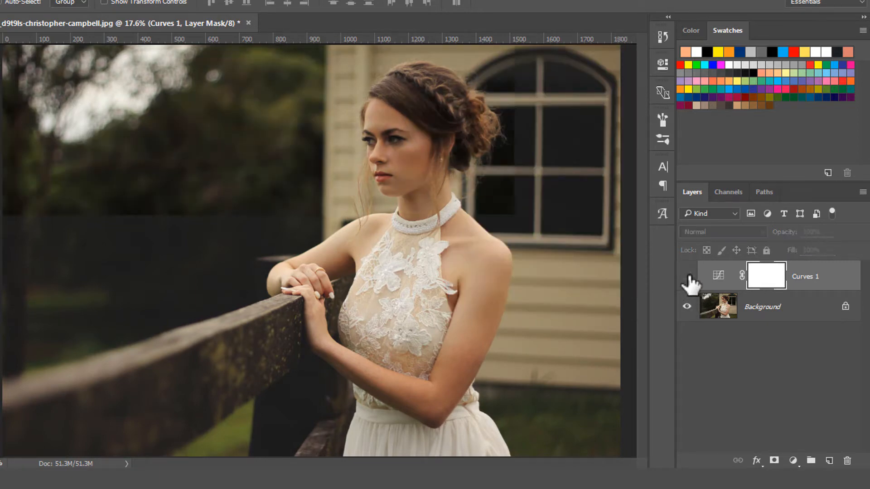
click(687, 276)
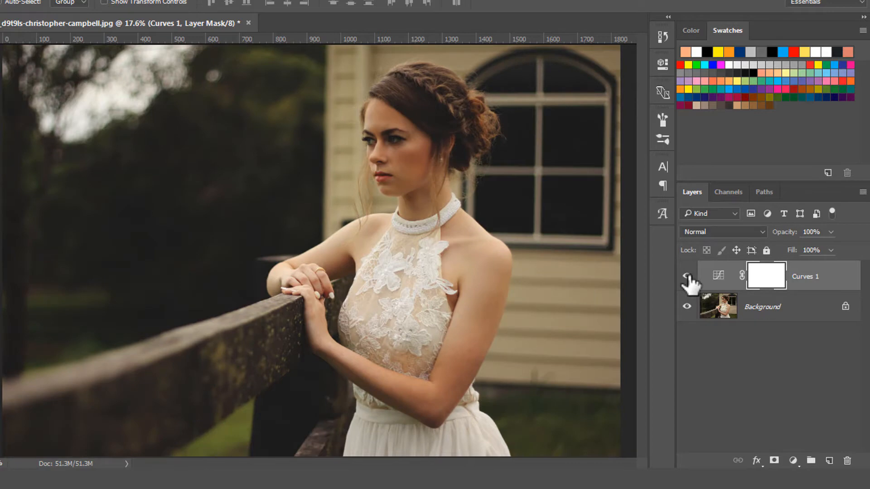
click(687, 276)
click(687, 276)
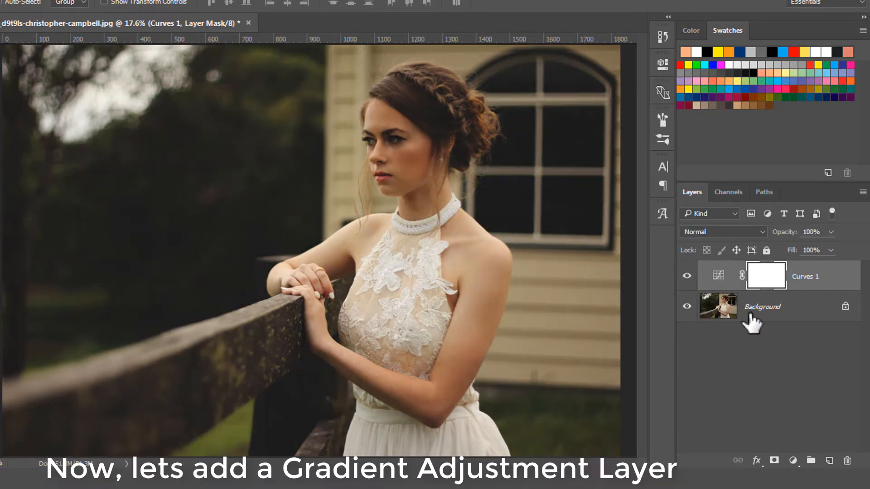
- Add a Gradient fill layer above the Curves layer using the Foreground to Background preset
click(794, 461)
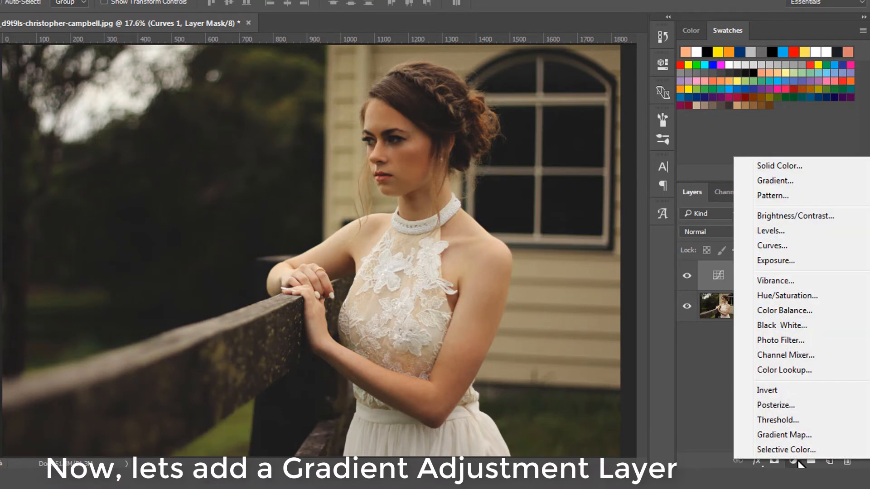
click(789, 183)
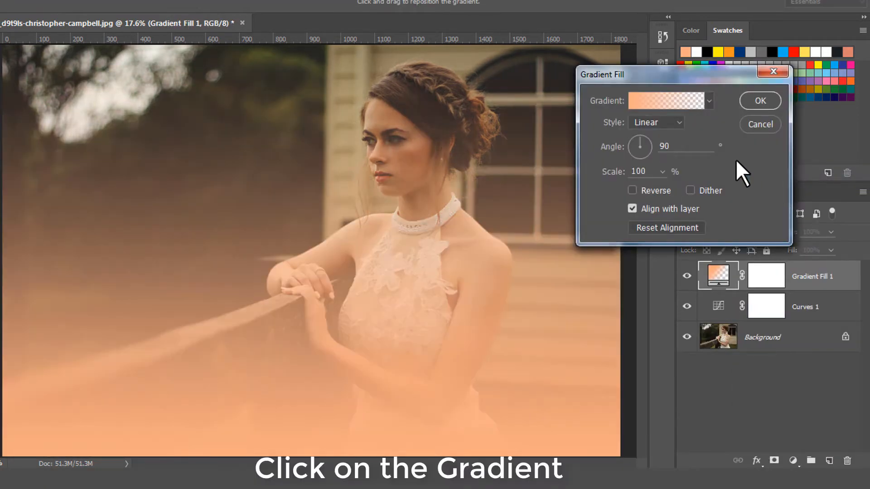
click(670, 99)
click(561, 175)
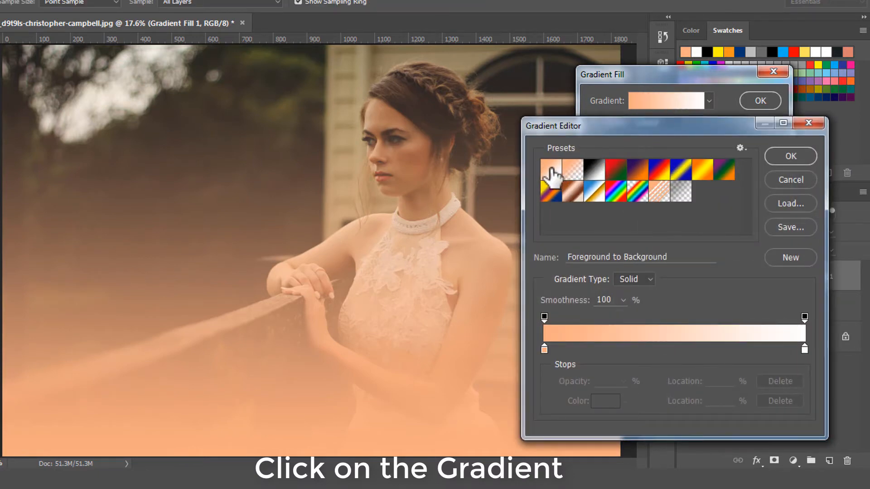
drag(668, 257, 570, 257)
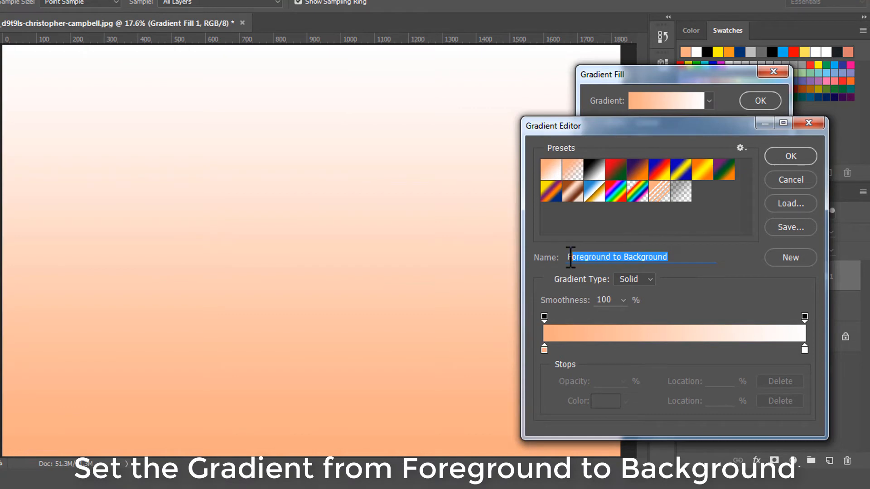
- Change the gradient's starting color stop to f8c53c
click(545, 349)
click(606, 402)
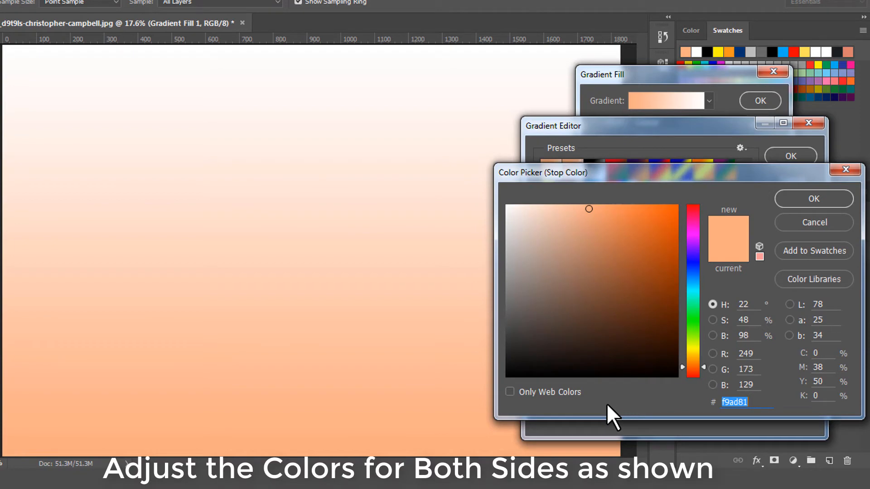
text(f8c)
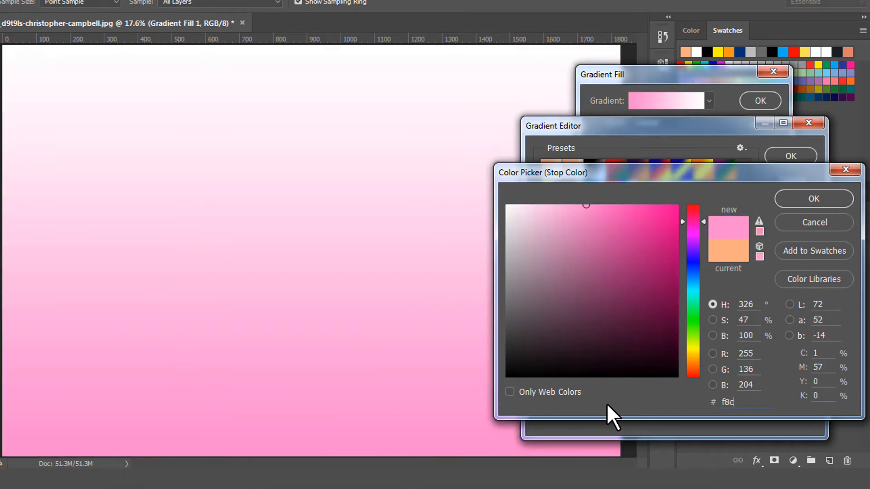
text(53c)
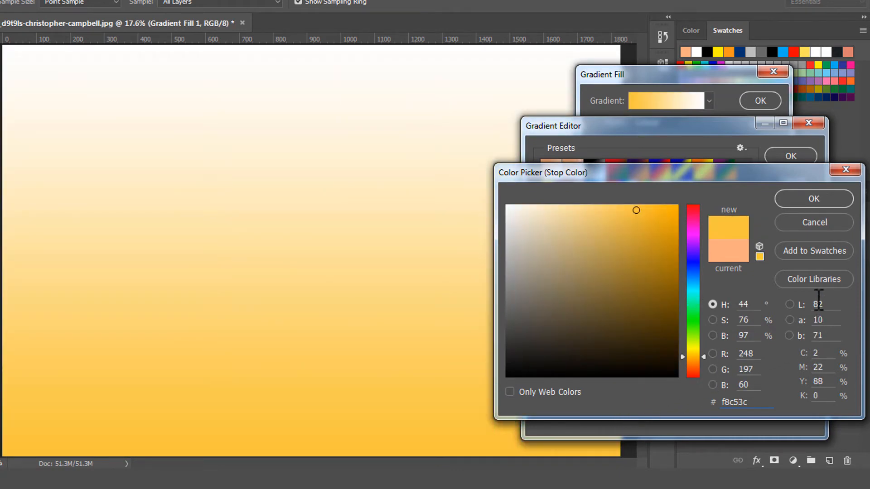
click(817, 202)
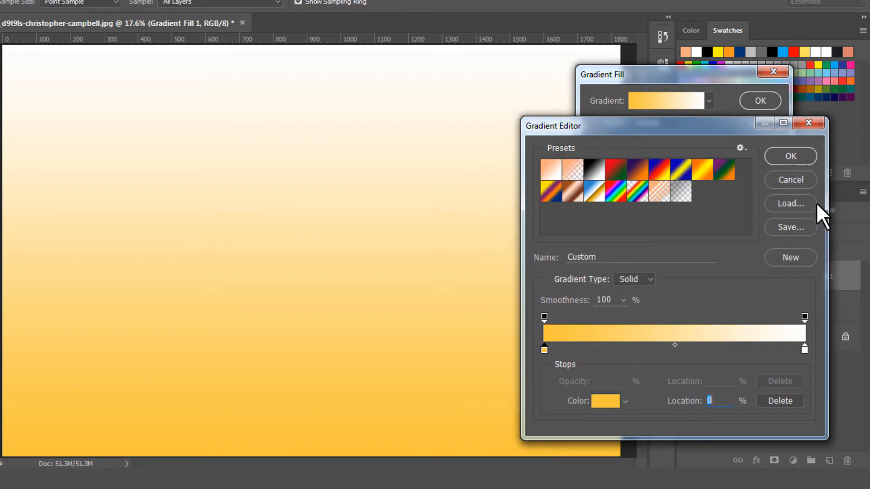
- Change the gradient's ending color stop to 916804 and accept the edited gradient
click(805, 349)
click(607, 402)
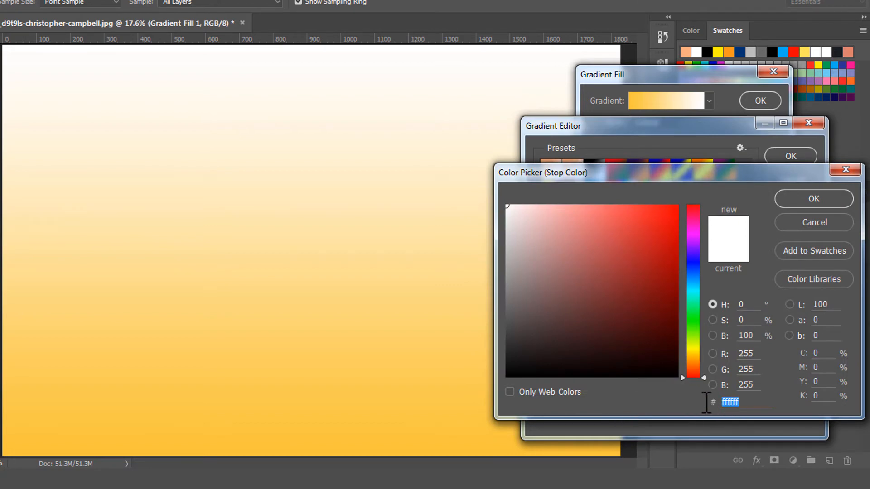
text(916)
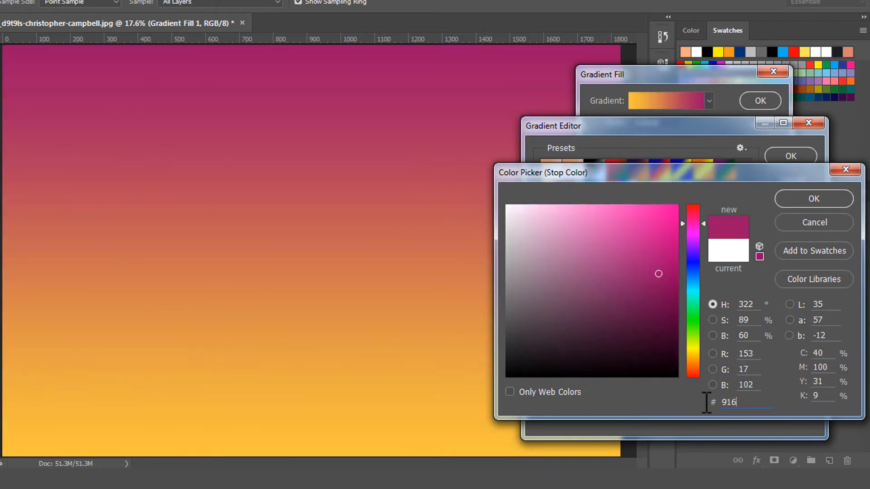
text(804)
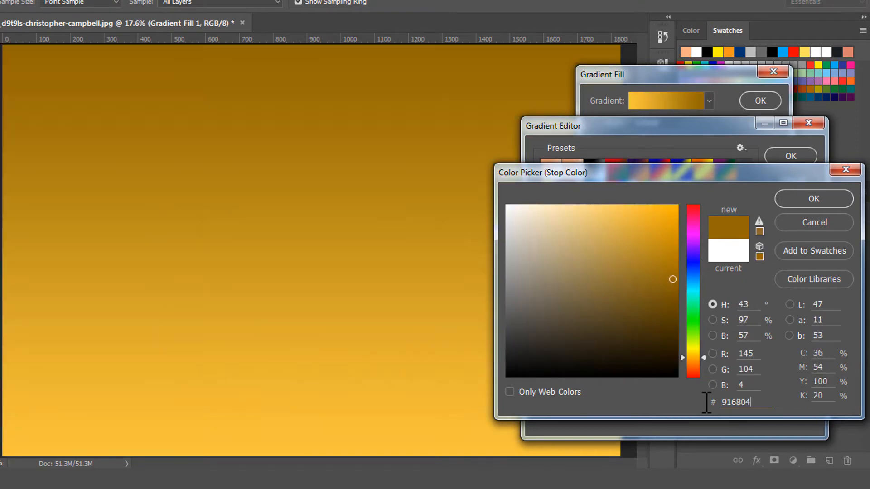
click(809, 200)
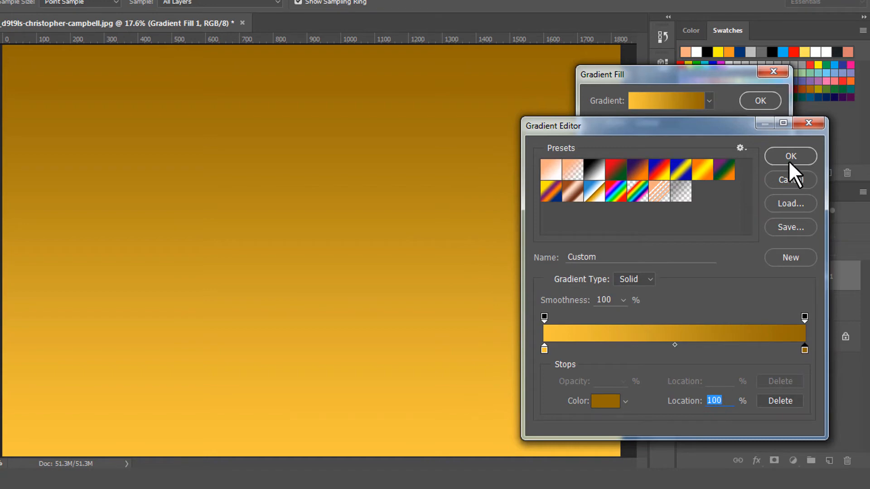
click(788, 156)
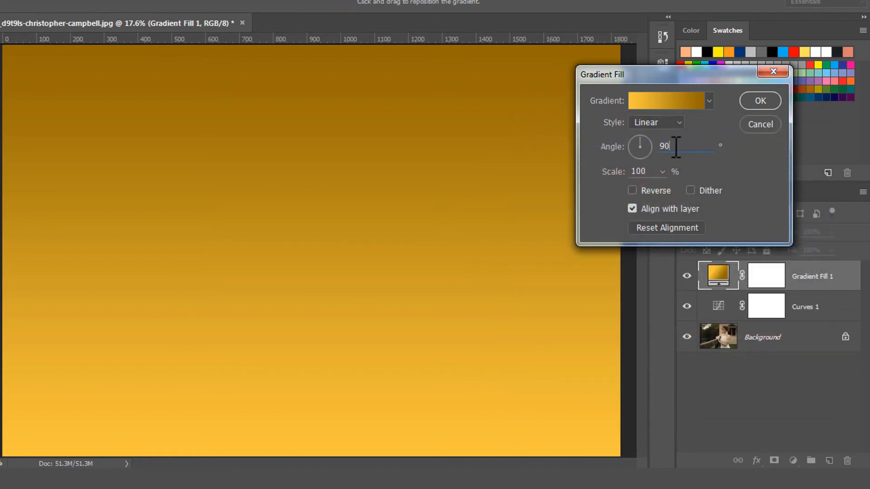
- Set the gradient fill's style to Radial and shift its bright center slightly to the right on the canvas
drag(699, 144, 659, 149)
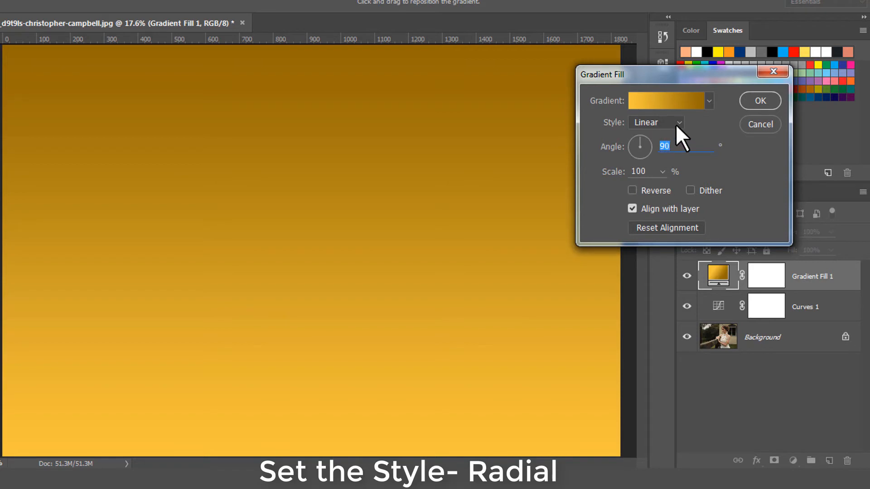
click(676, 124)
click(667, 142)
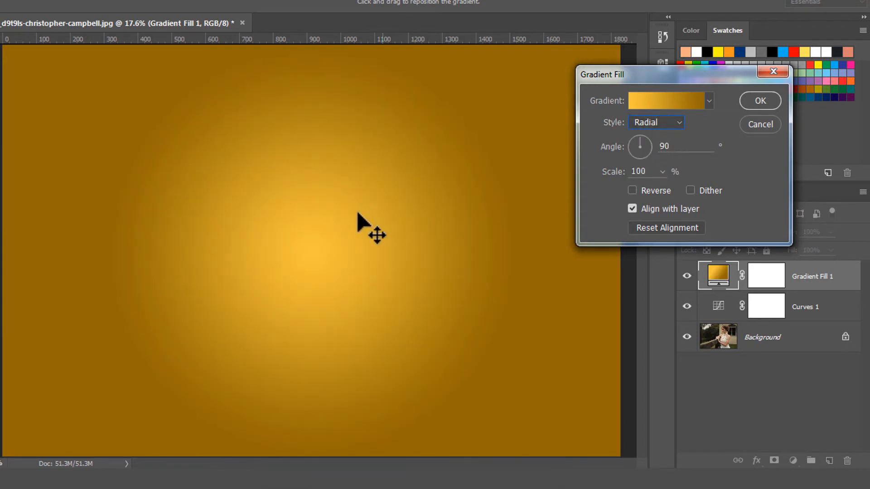
drag(316, 207, 354, 202)
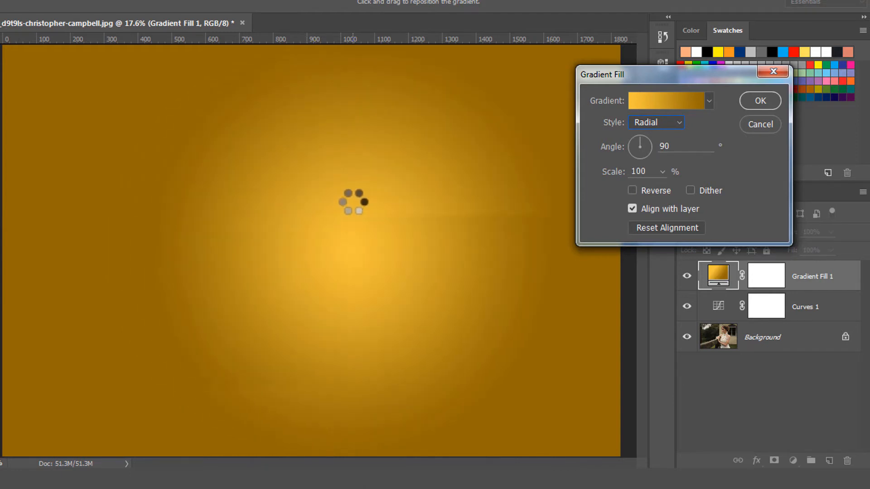
- Apply the gradient fill at 100% scale and set its layer's blend mode to Soft Light
click(663, 172)
click(632, 172)
drag(647, 172, 604, 177)
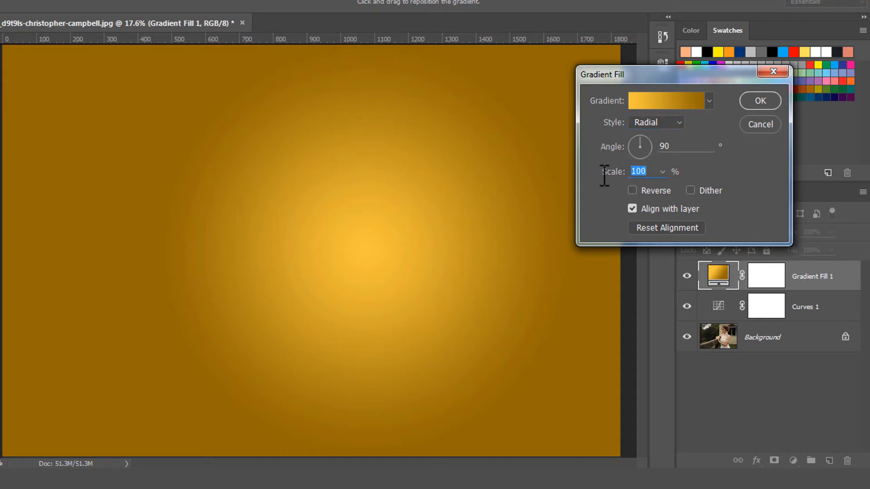
click(746, 100)
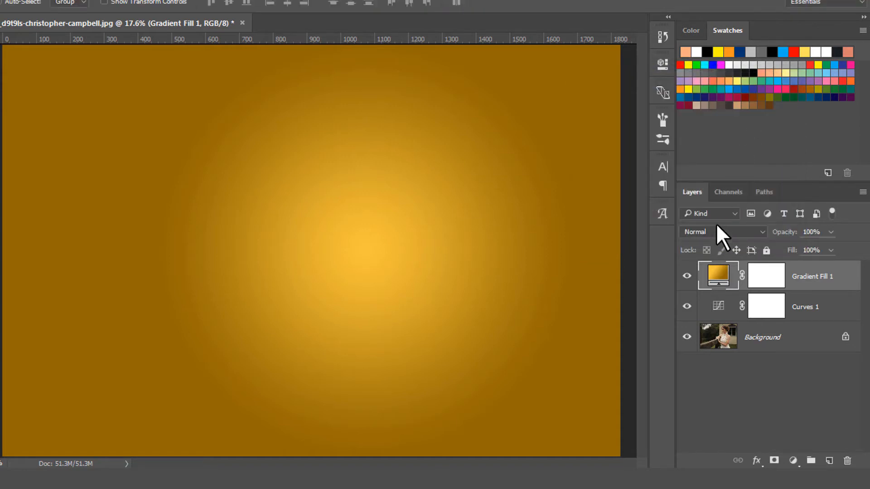
click(717, 228)
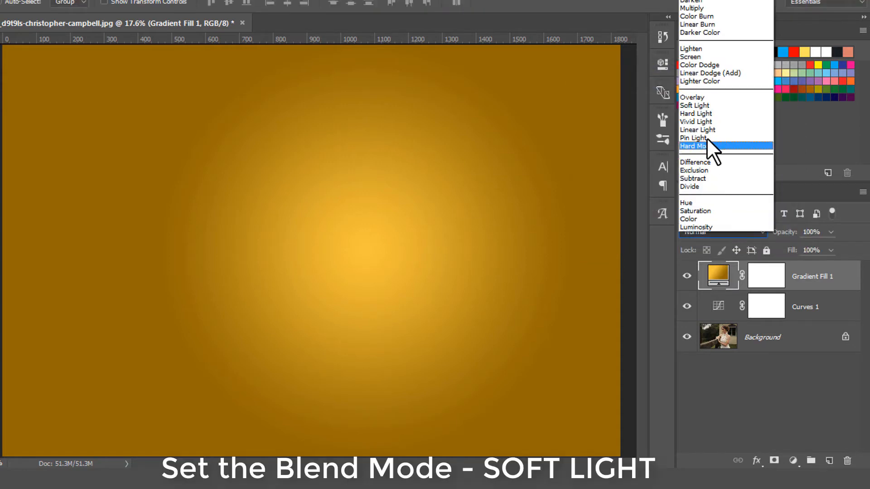
click(705, 105)
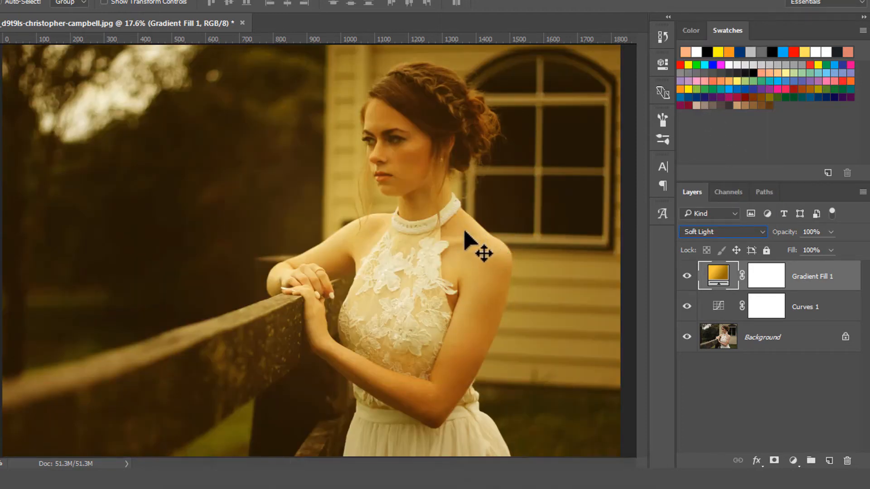
- Reposition the radial gradient's glow over the woman's upper body at 140% scale, and compare the photo with the fill layer hidden and shown
double_click(716, 277)
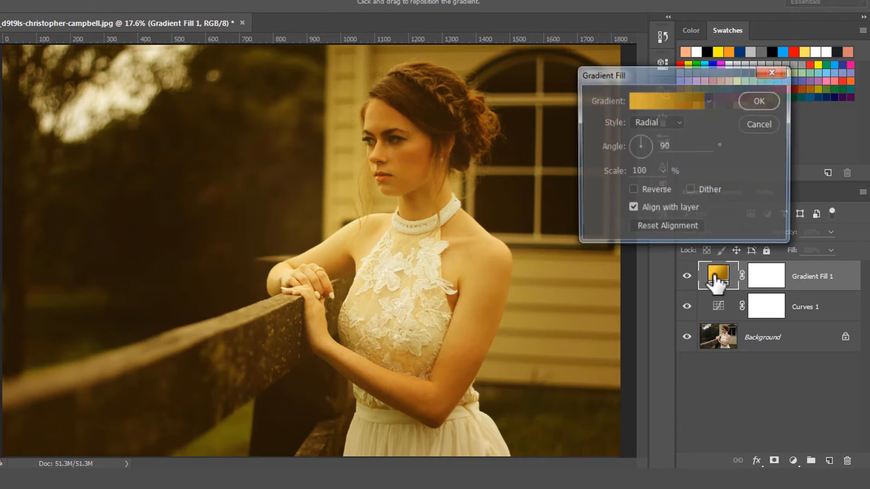
drag(376, 252, 392, 195)
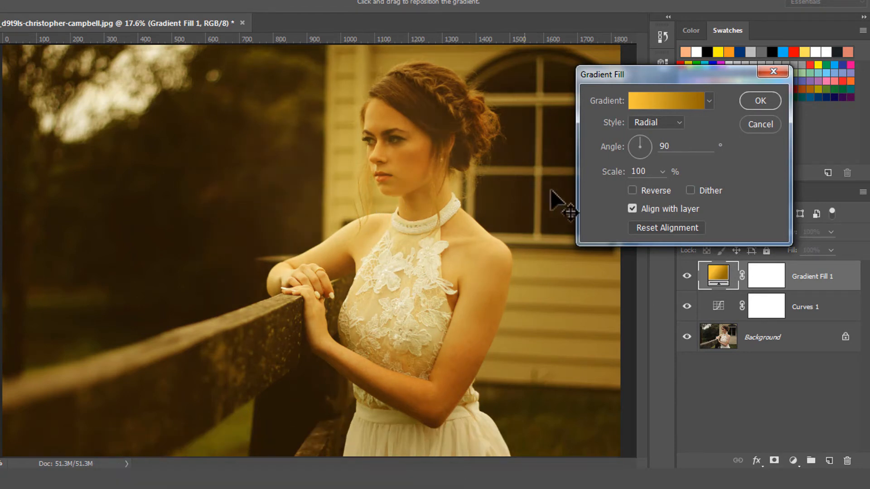
click(662, 171)
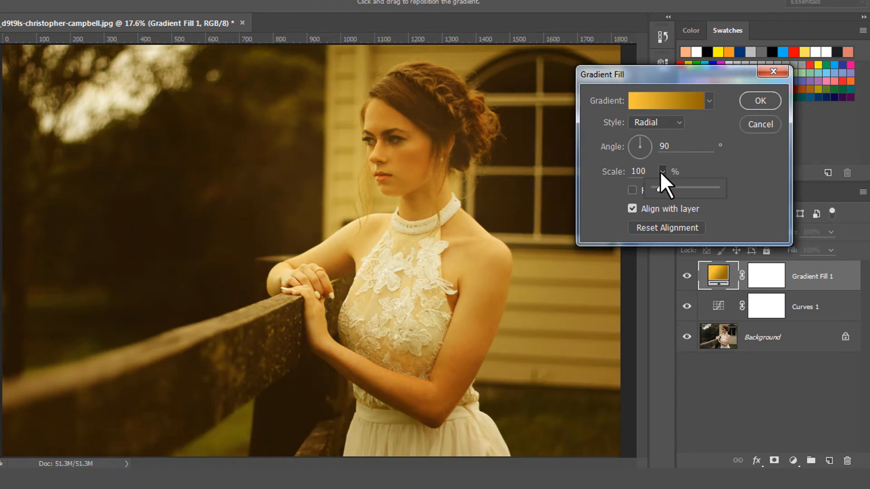
key(shift+Up)
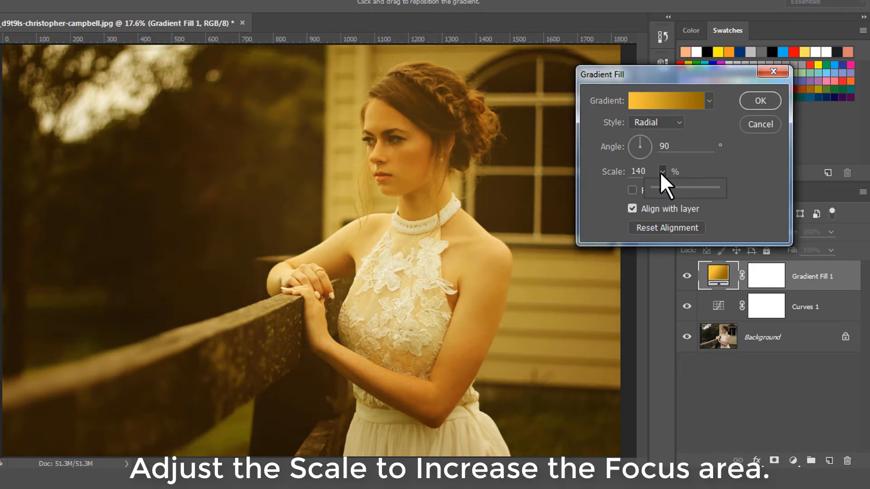
click(693, 166)
drag(379, 233, 407, 195)
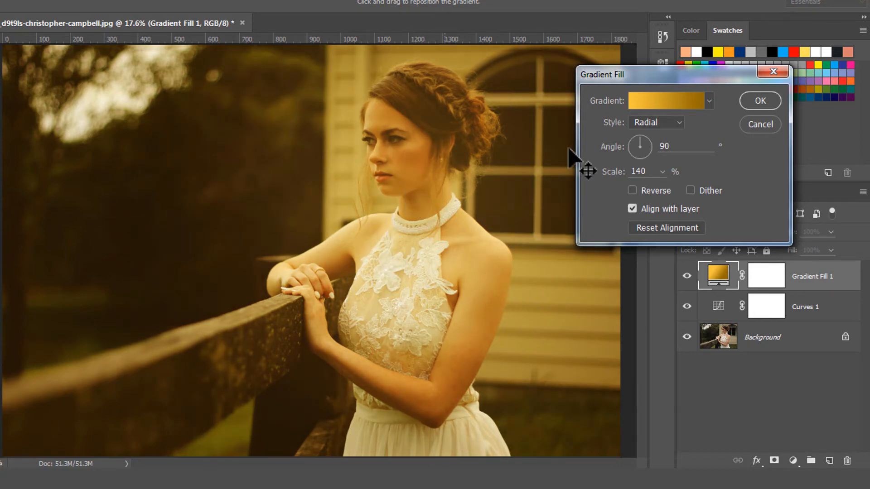
click(759, 101)
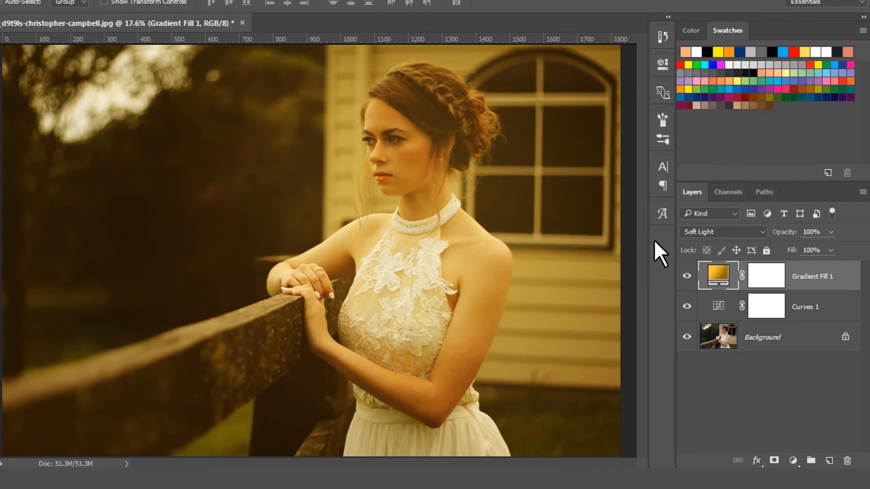
click(687, 277)
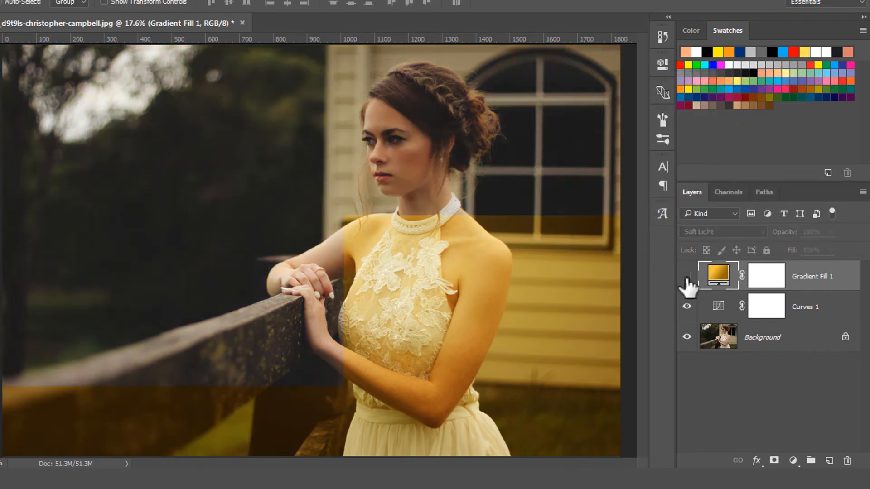
click(687, 278)
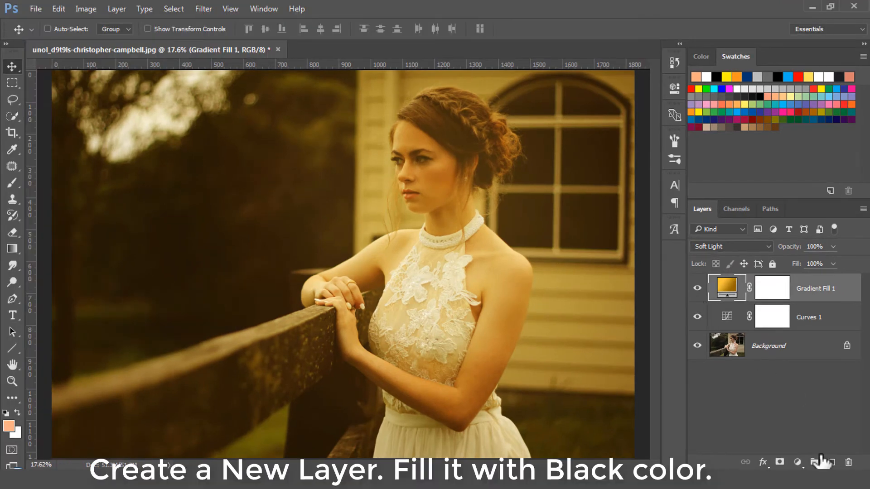
- Create a new layer above the gradient fill and fill it with black using the Paint Bucket, after resetting the default colors
click(832, 463)
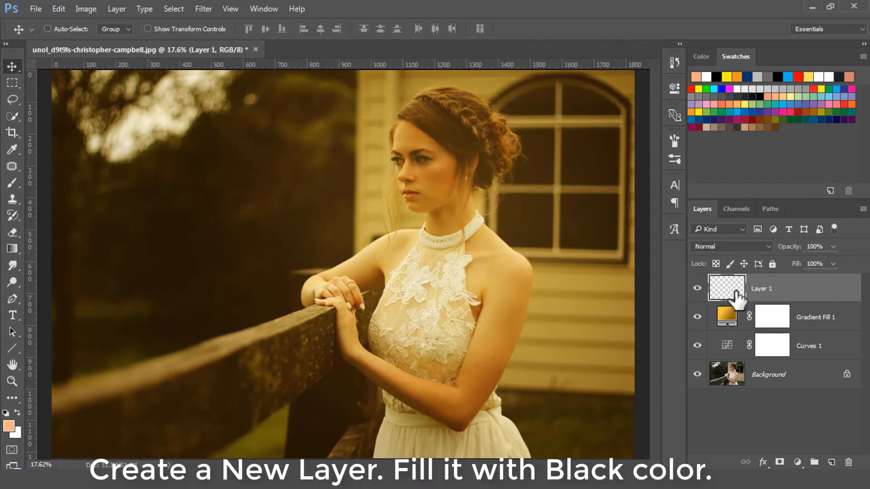
click(5, 412)
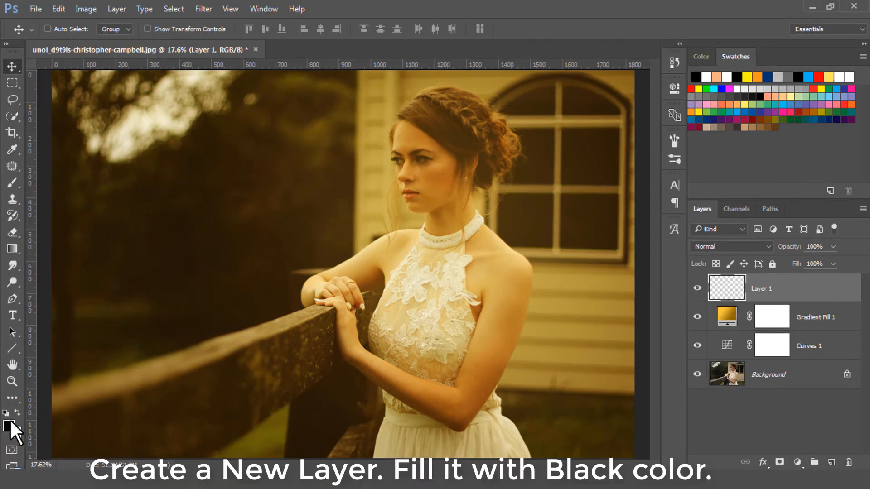
drag(18, 249, 52, 259)
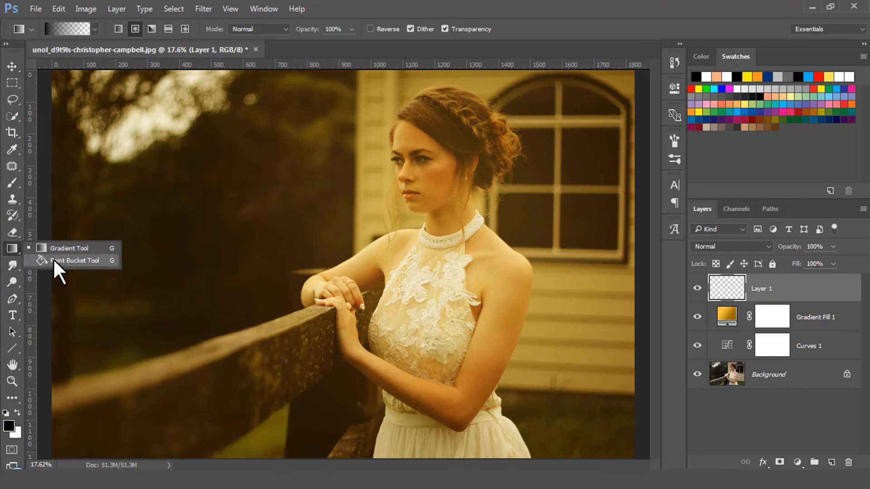
click(53, 258)
click(272, 252)
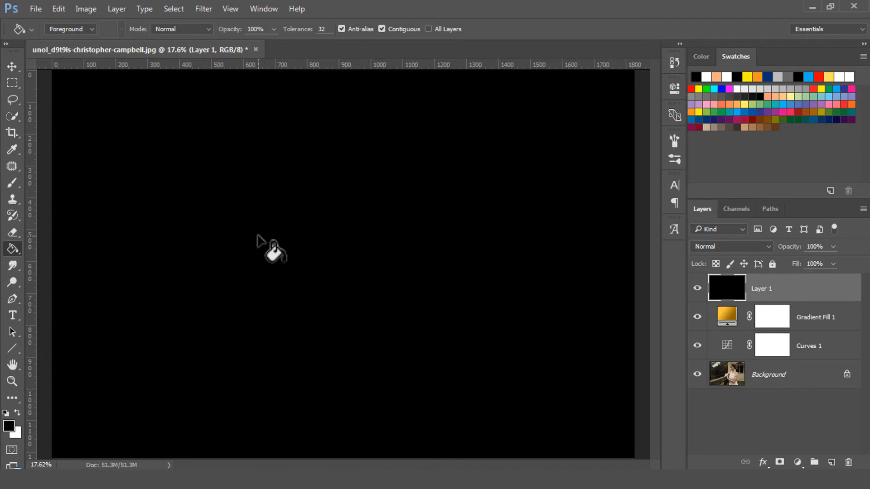
- Add monochromatic Gaussian noise of 15.36% to the black layer with the Add Noise filter
click(200, 8)
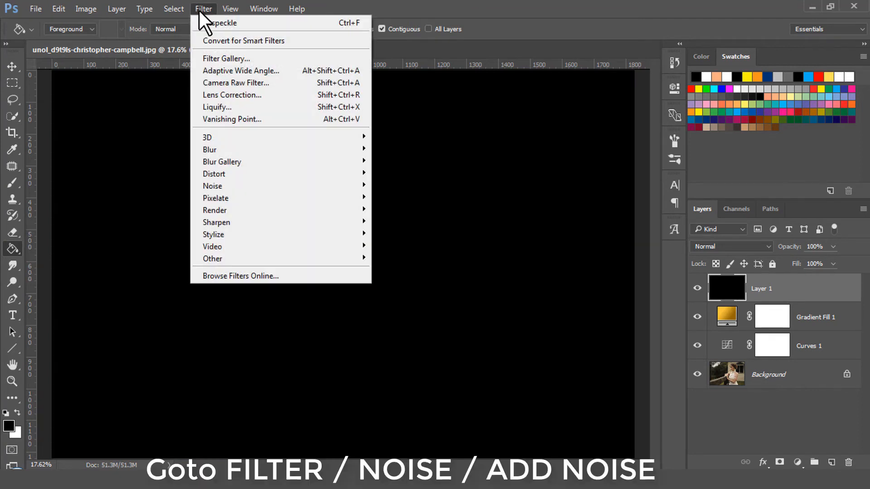
mouse_move(300, 187)
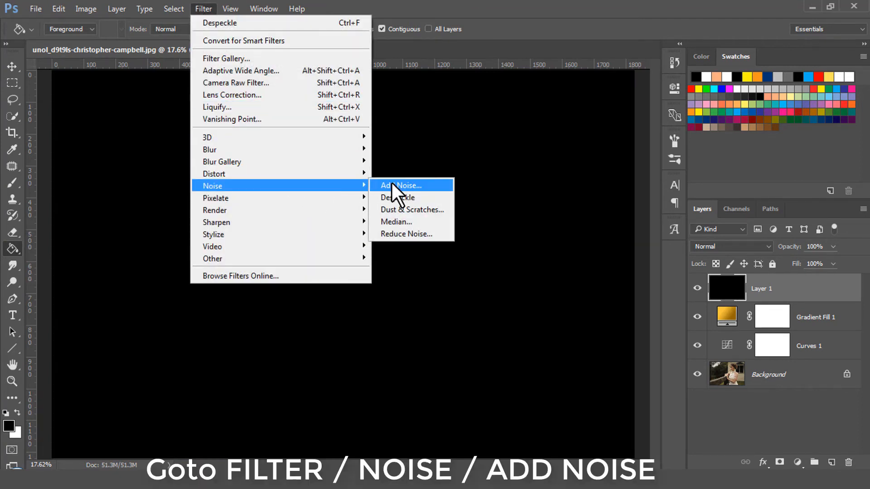
click(419, 184)
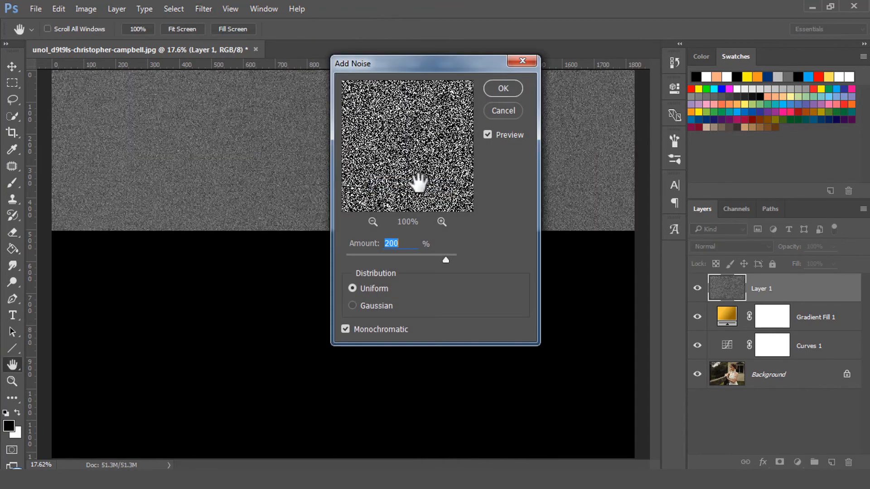
click(377, 302)
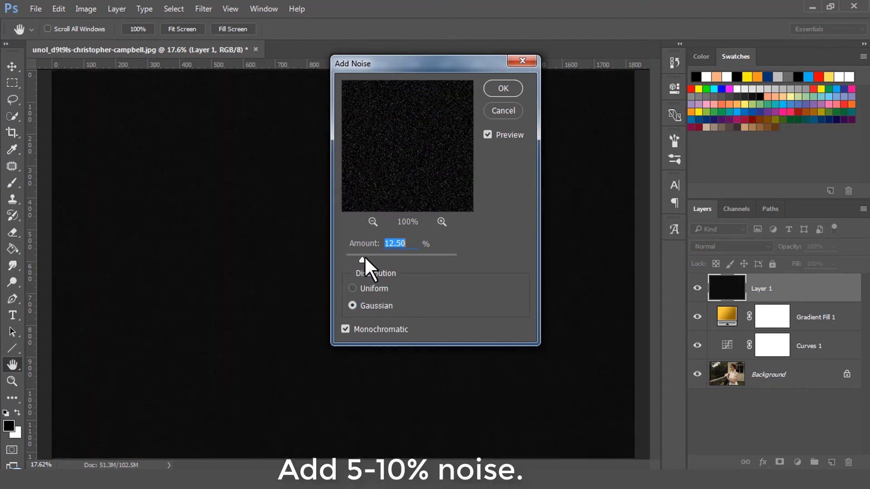
drag(363, 257, 366, 259)
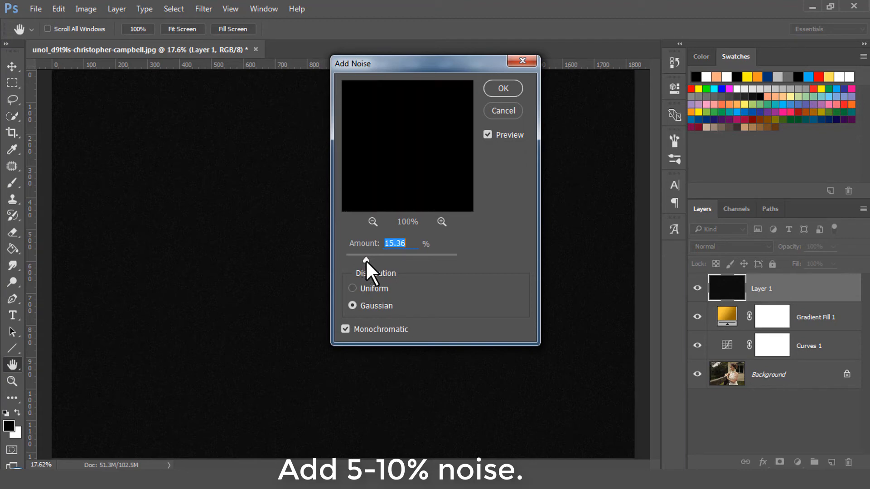
click(497, 87)
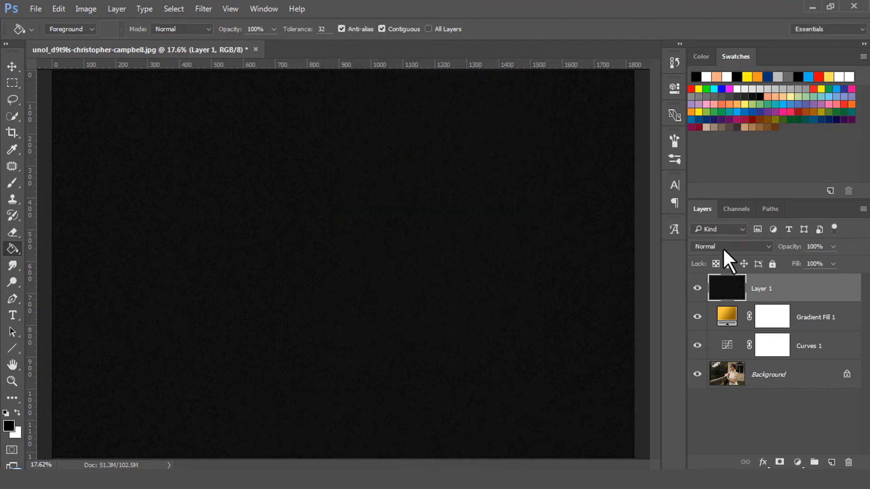
- Set the noise layer's blend mode to Screen and compare the photo with that layer hidden and shown
click(722, 247)
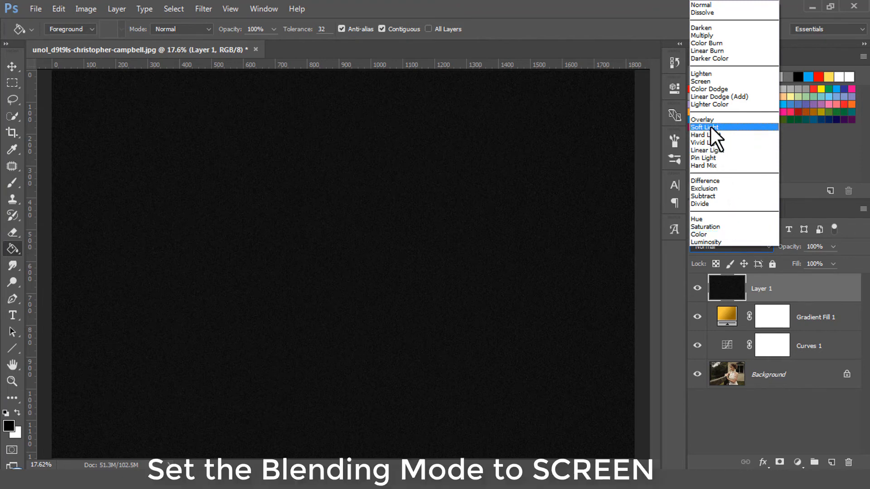
click(715, 82)
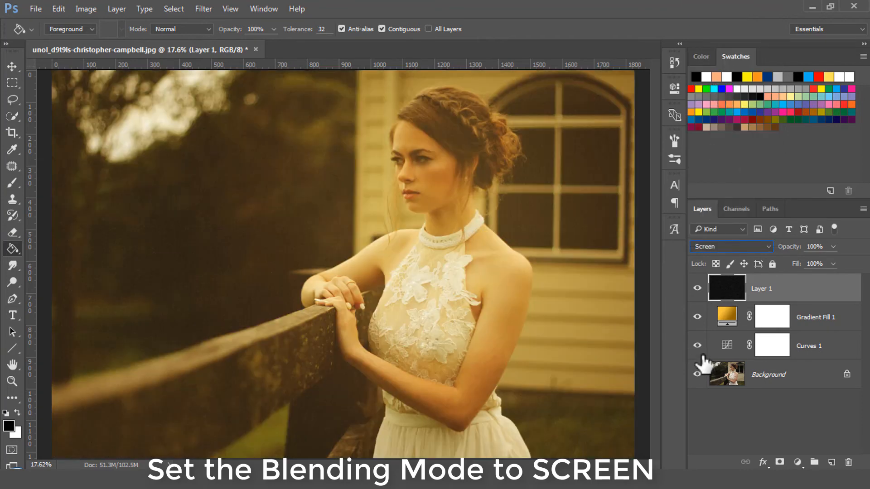
click(792, 316)
click(767, 290)
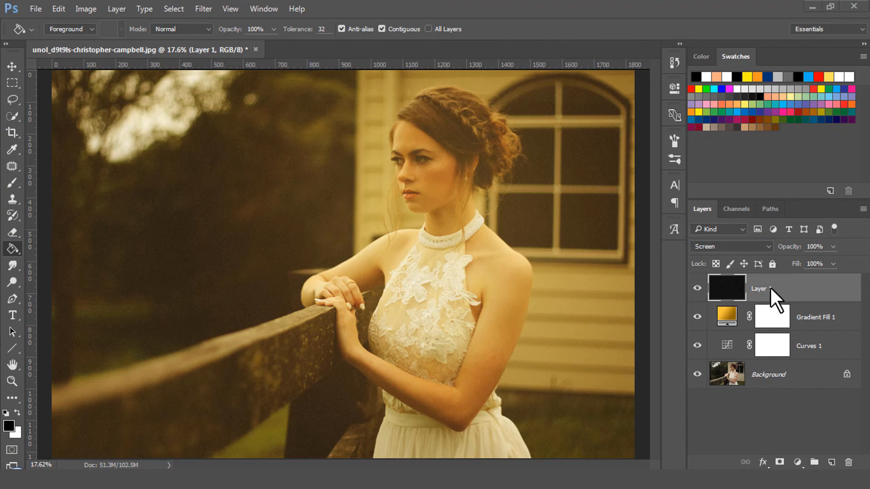
click(699, 290)
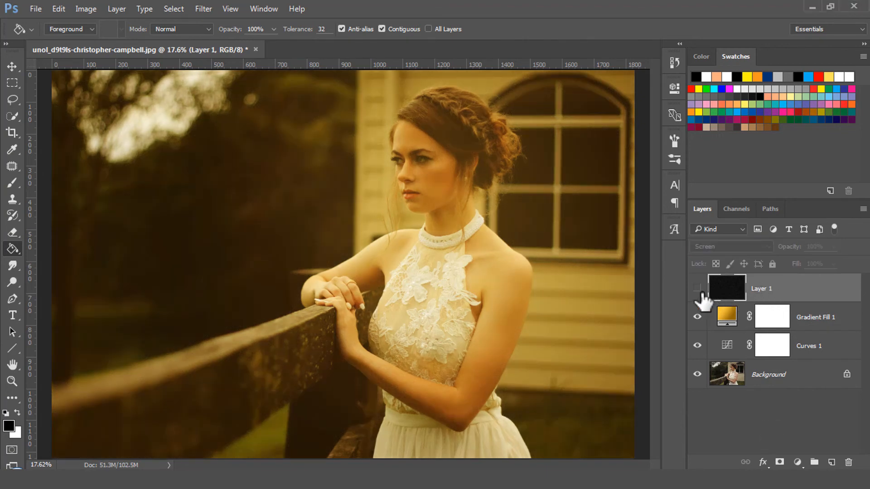
click(698, 290)
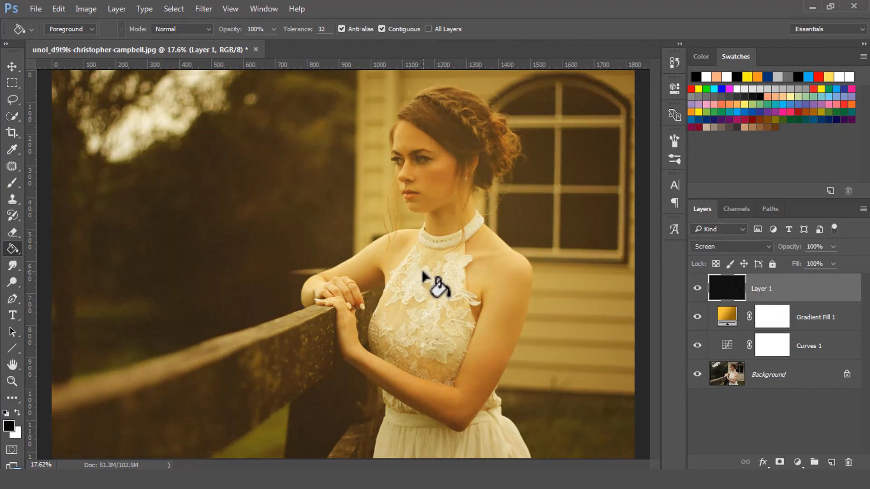
- Examine the film grain up close at 50% on the woman's face, neck and dress, and return to the whole photo
key(z)
drag(340, 233, 314, 235)
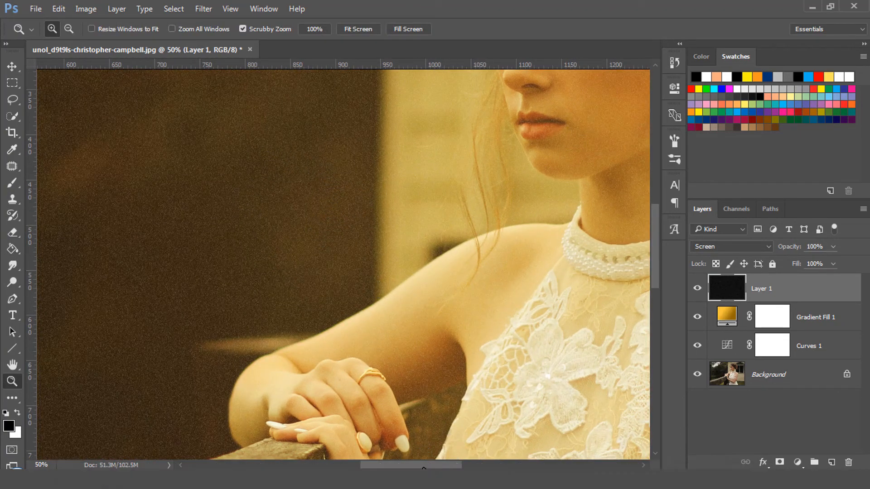
drag(434, 467, 477, 468)
scroll(381, 385, up, 4)
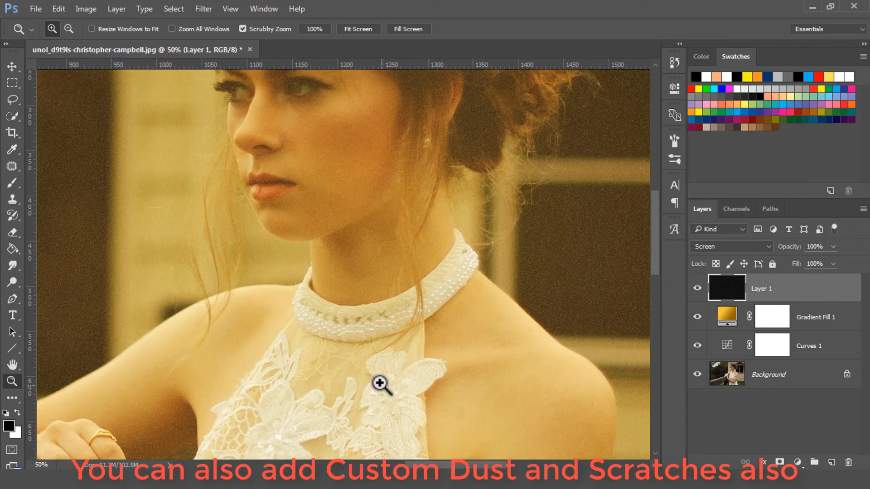
scroll(380, 385, up, 2)
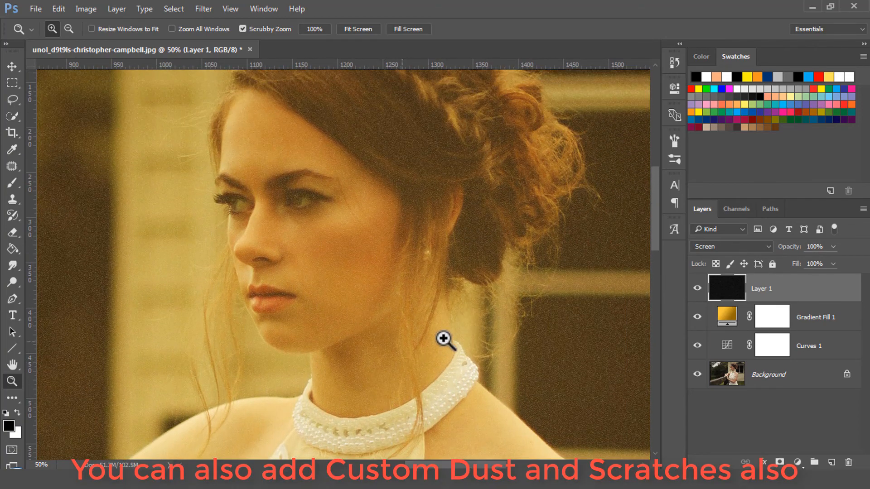
scroll(436, 394, down, 6)
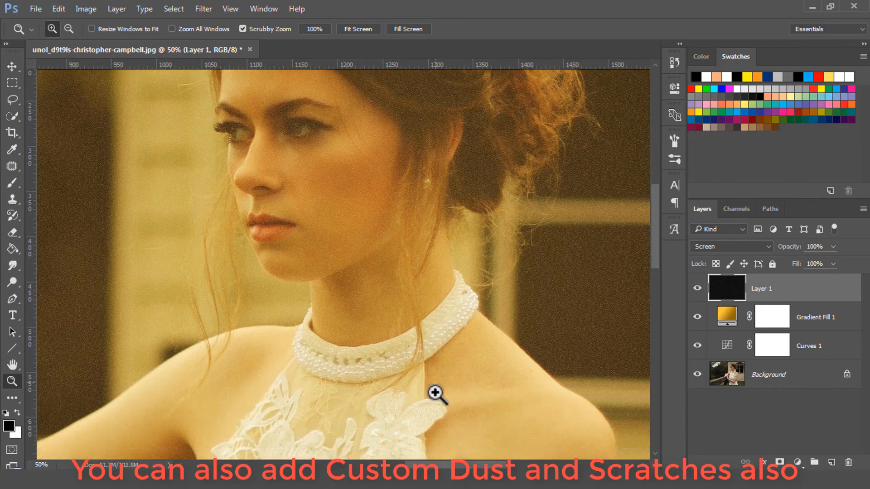
scroll(502, 453, down, 3)
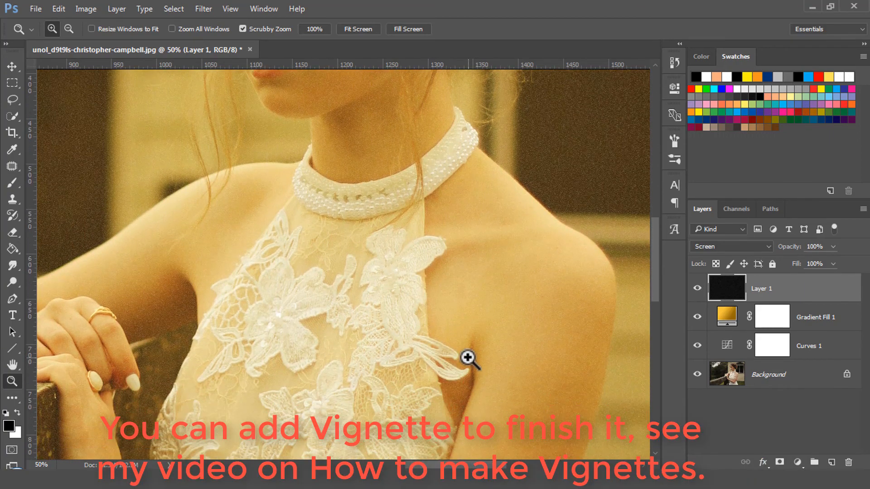
key(ctrl+0)
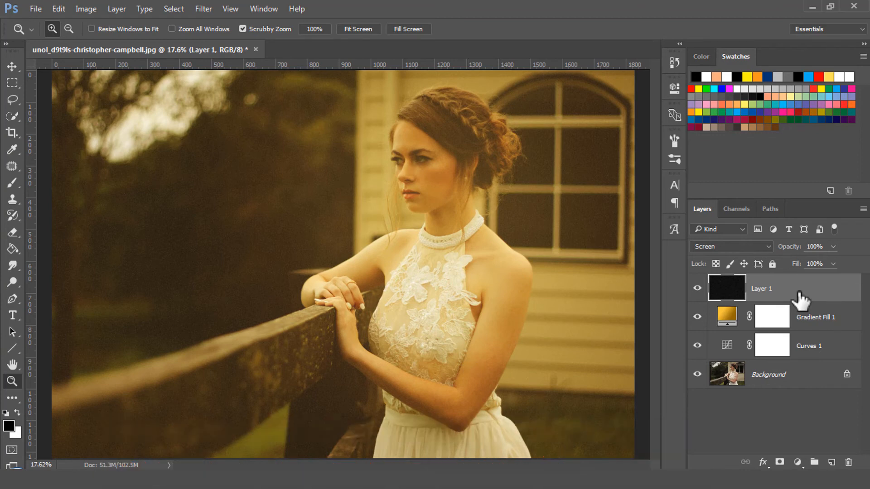
- Group the noise, gradient fill and Curves layers, and compare the photo before and after by hiding and showing the group
shift+click(810, 352)
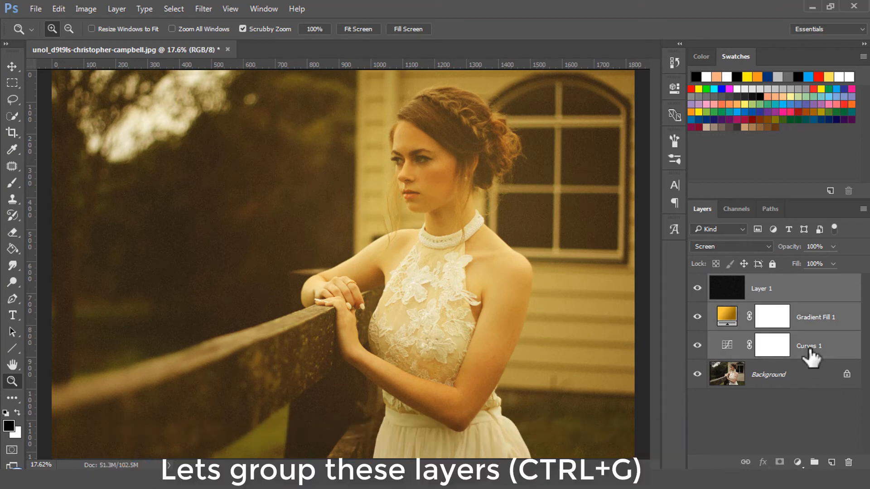
key(ctrl+g)
click(697, 282)
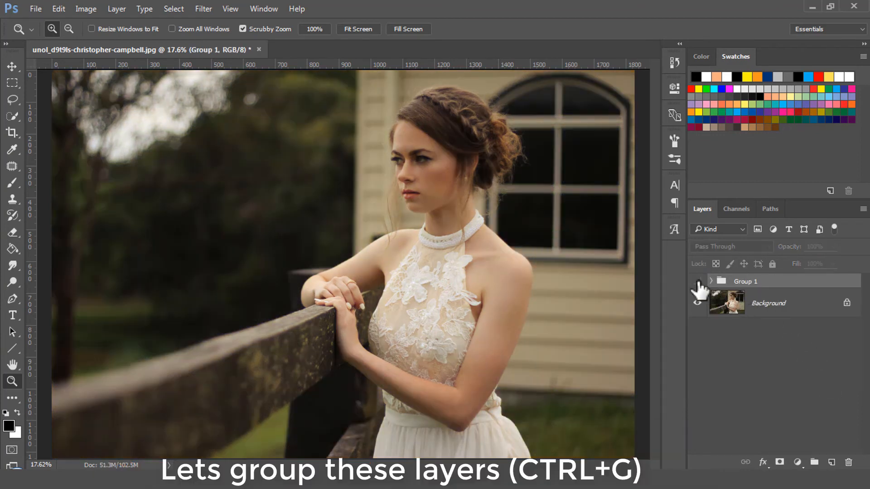
click(697, 281)
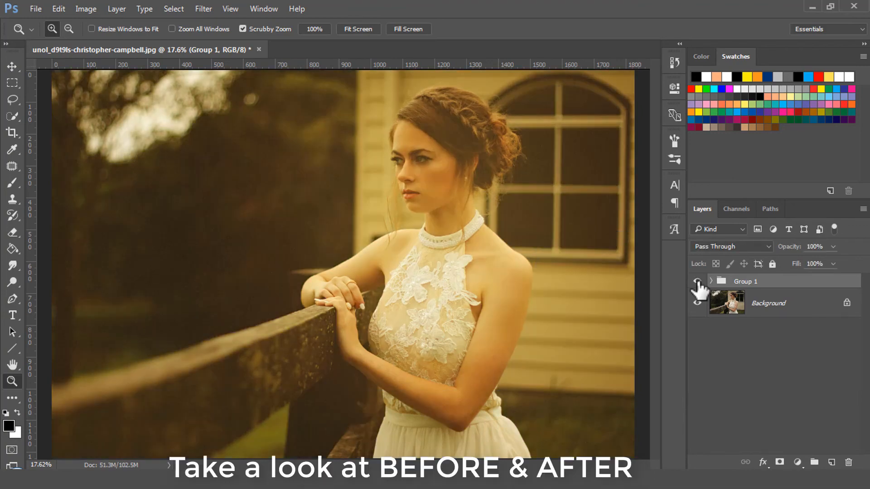
click(698, 282)
click(697, 281)
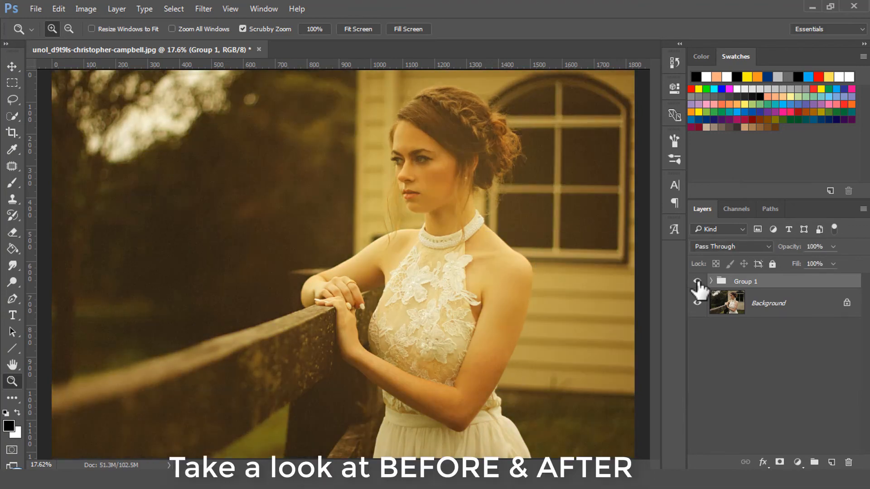